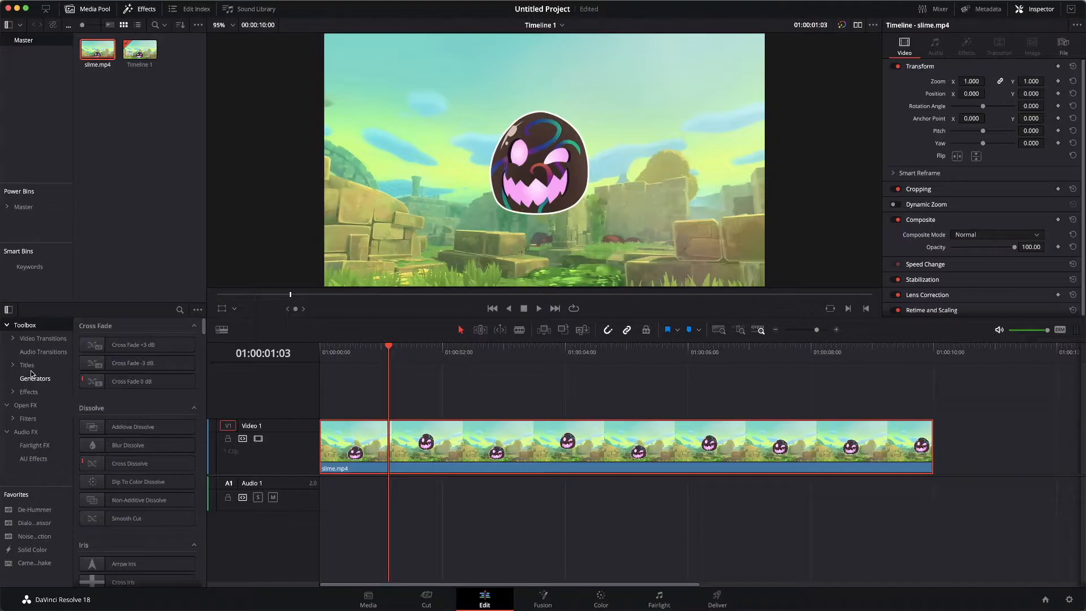
Step: Add a basic Text title on a new video track above slime.mp4, starting at the playhead (01:00:01:03)
click(31, 369)
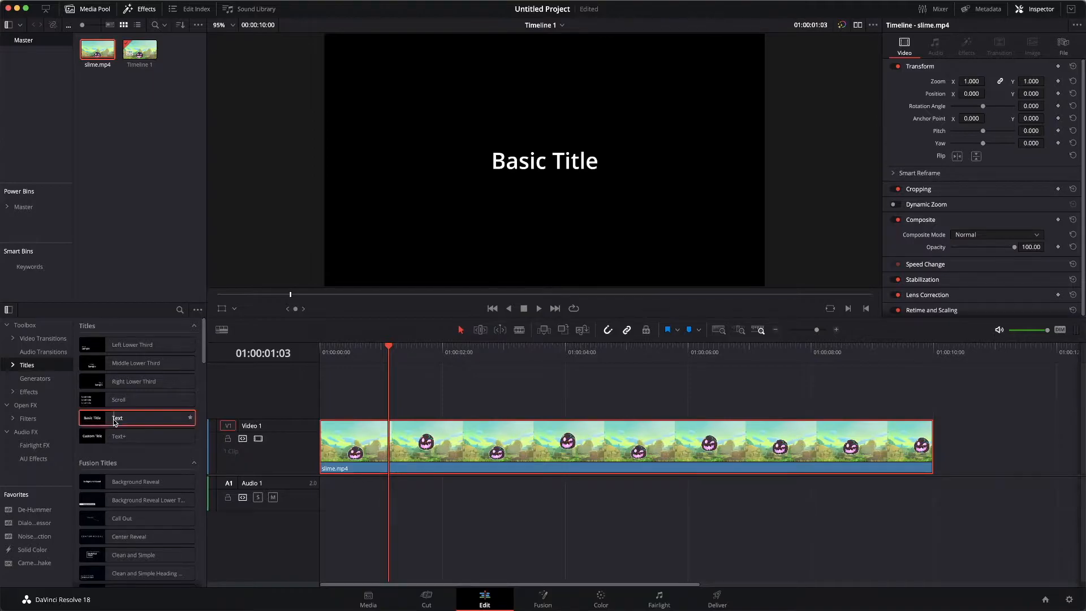
click(115, 422)
drag(115, 421, 153, 419)
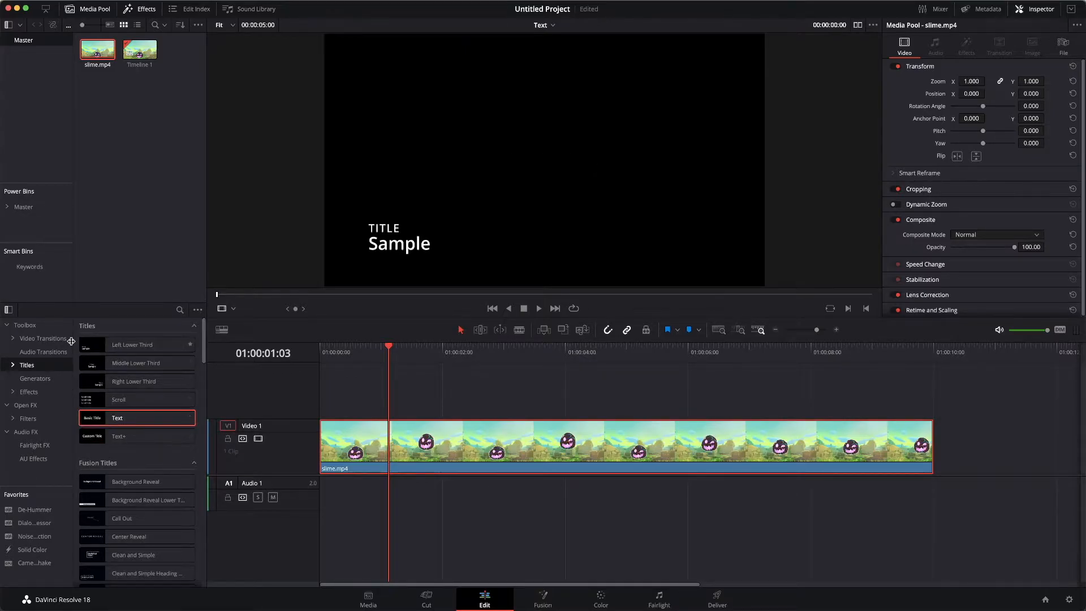
click(142, 10)
click(142, 9)
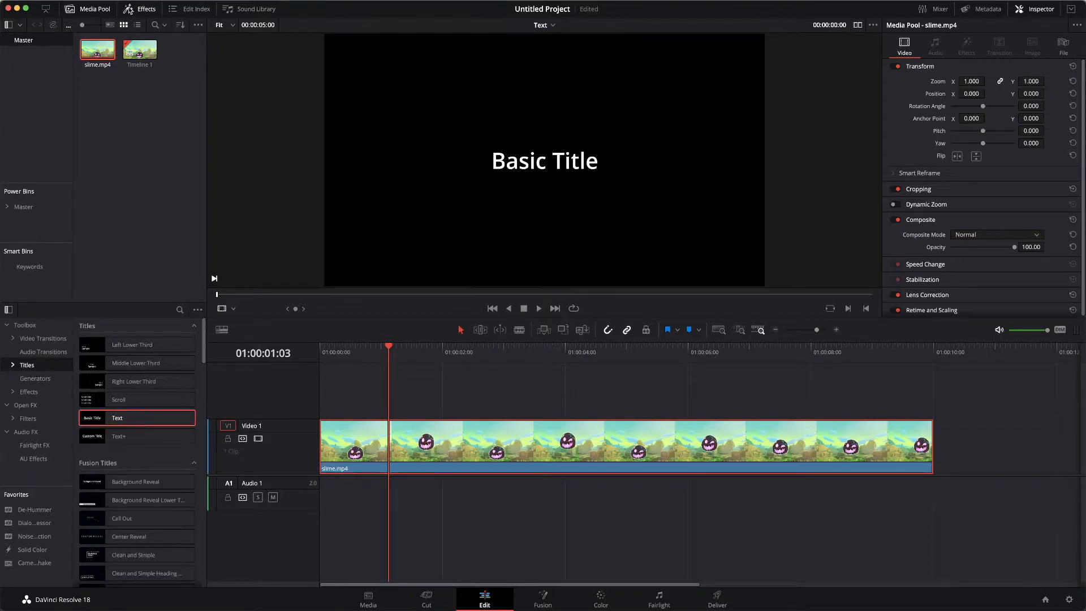
click(130, 10)
click(130, 10)
drag(118, 419, 394, 398)
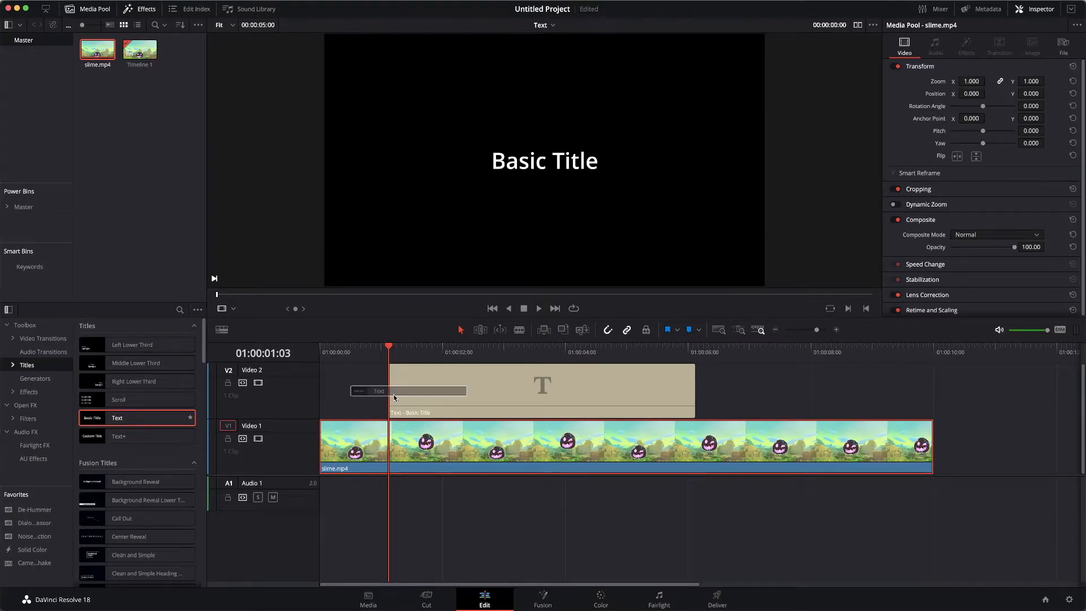
Step: Set the playhead to 01:00:02:07 and shorten the title clip to end about 3.4 seconds into the timeline
click(460, 345)
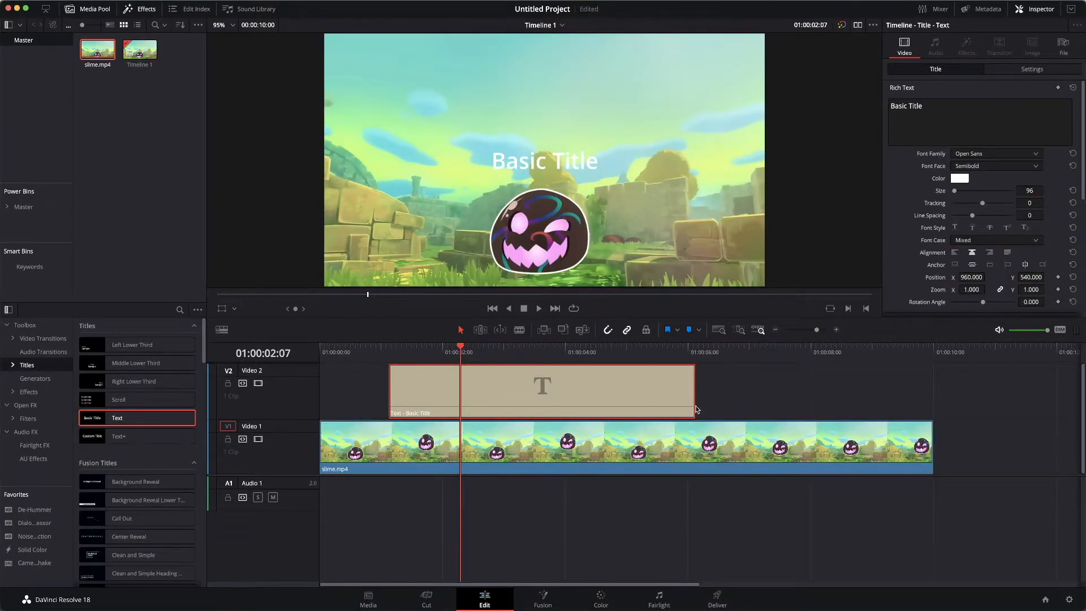
drag(693, 402, 530, 409)
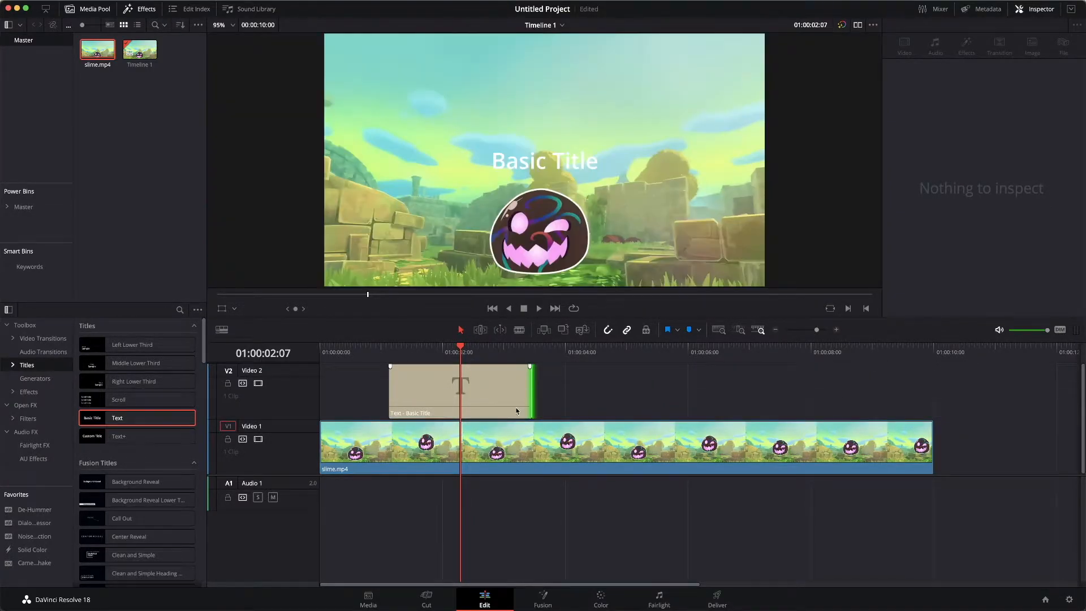
Step: Select the title clip and replace its placeholder text with "Slime"
click(477, 398)
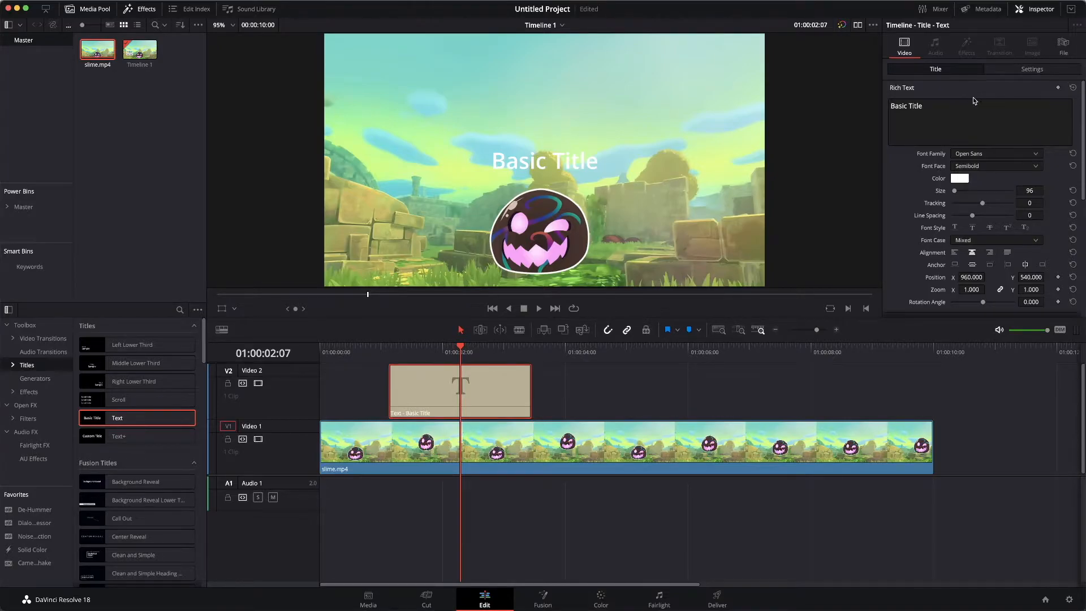
click(1031, 11)
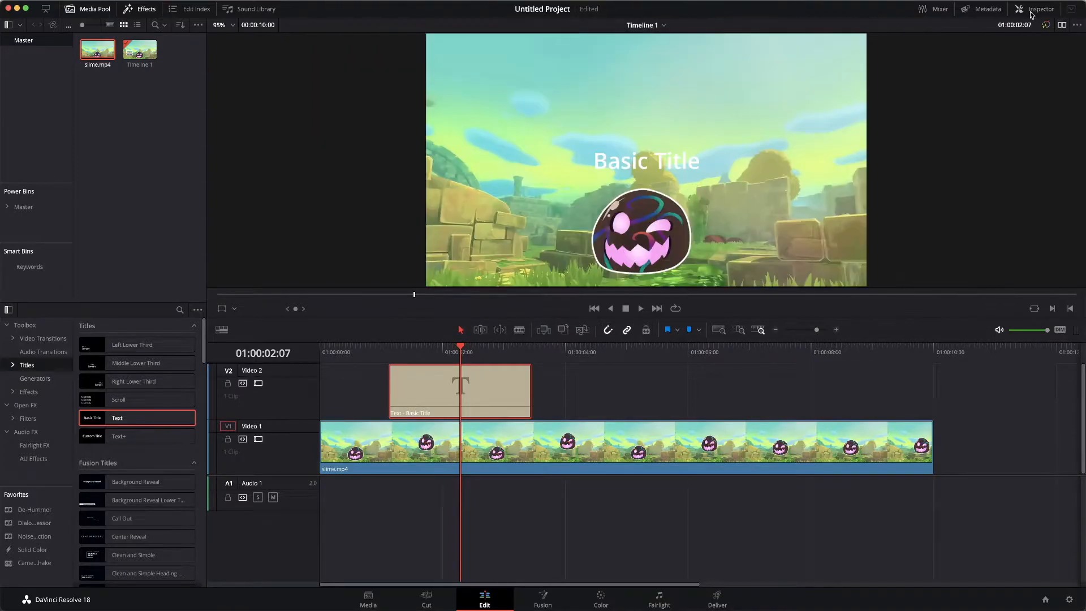
click(1030, 12)
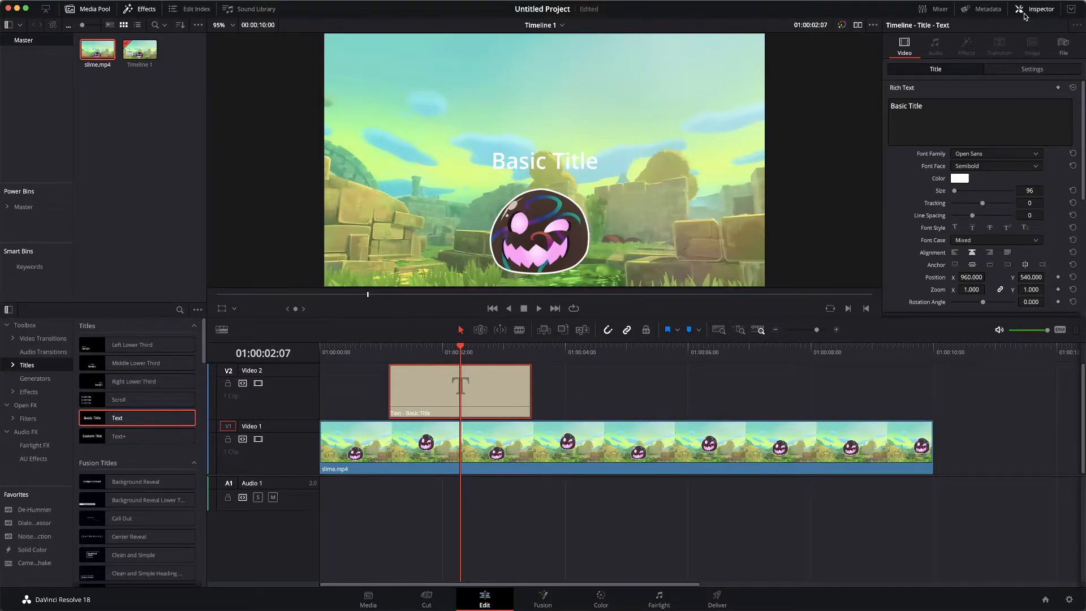
click(938, 108)
drag(933, 107, 868, 108)
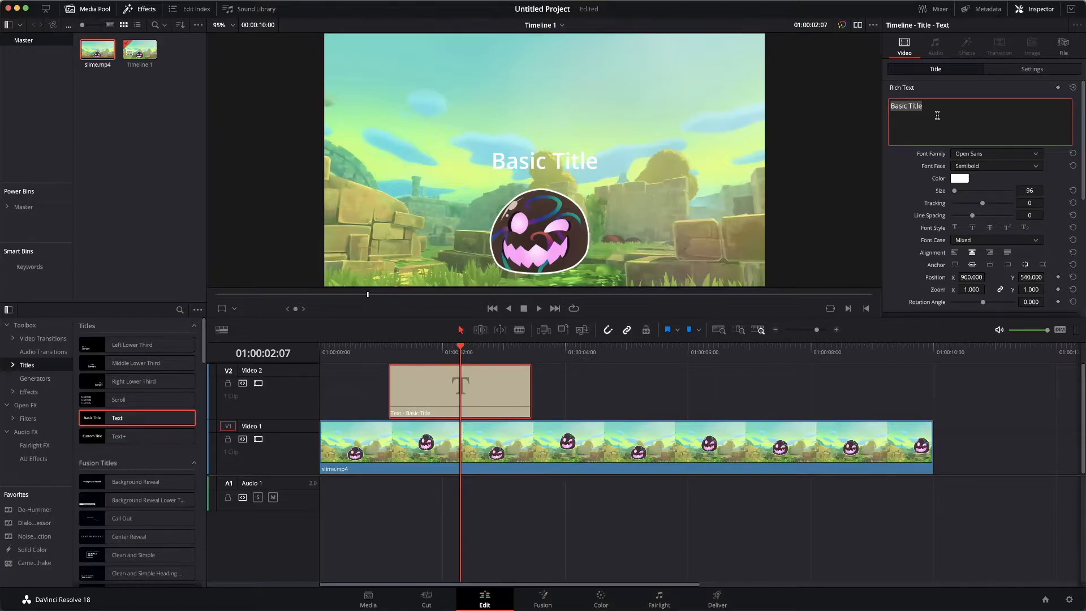
text(Sli)
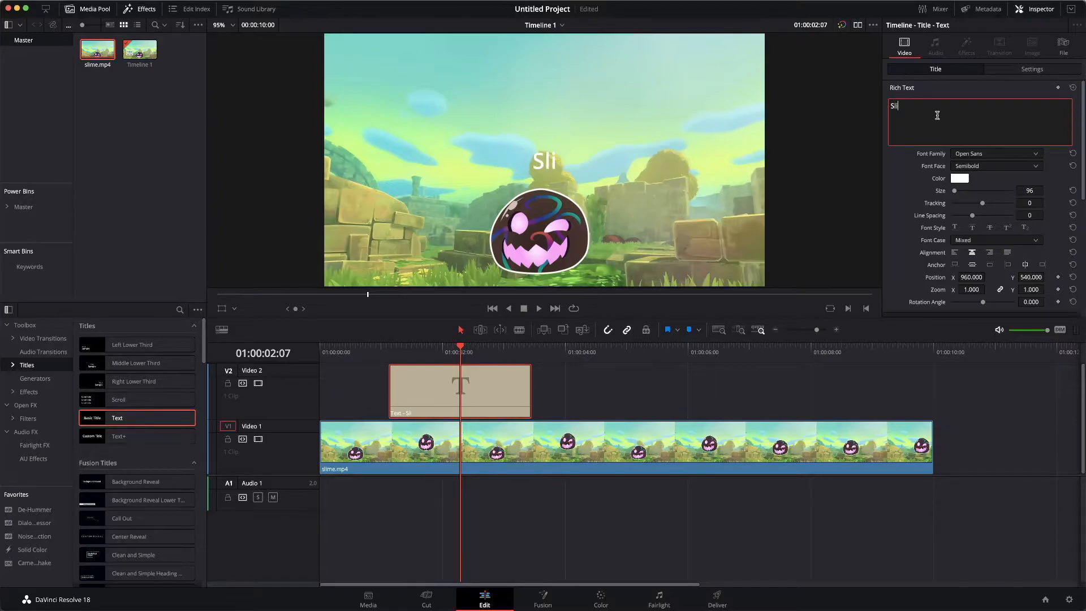
text(me)
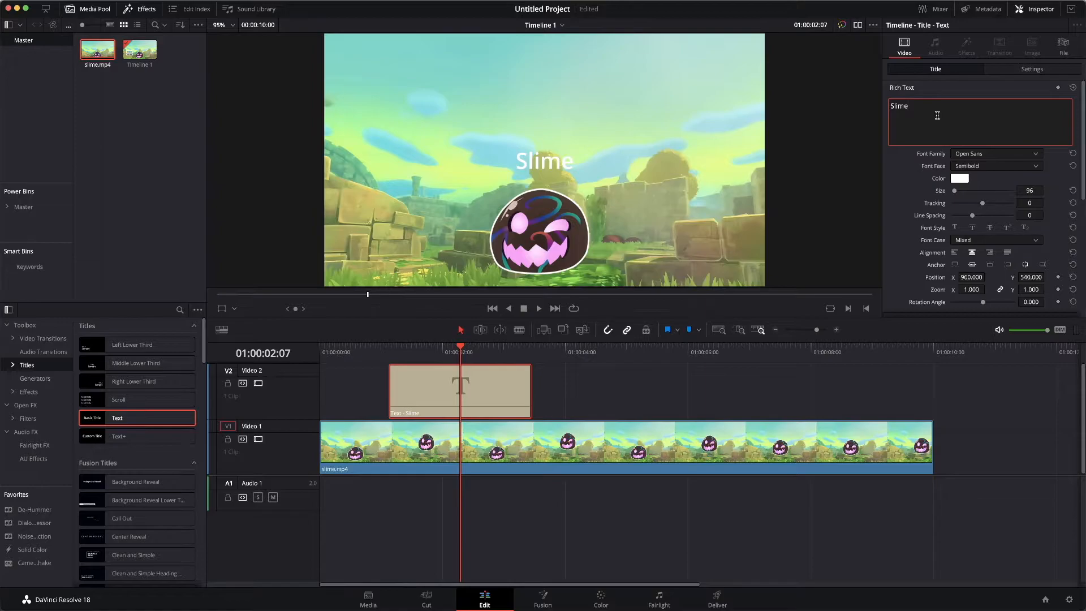
click(960, 180)
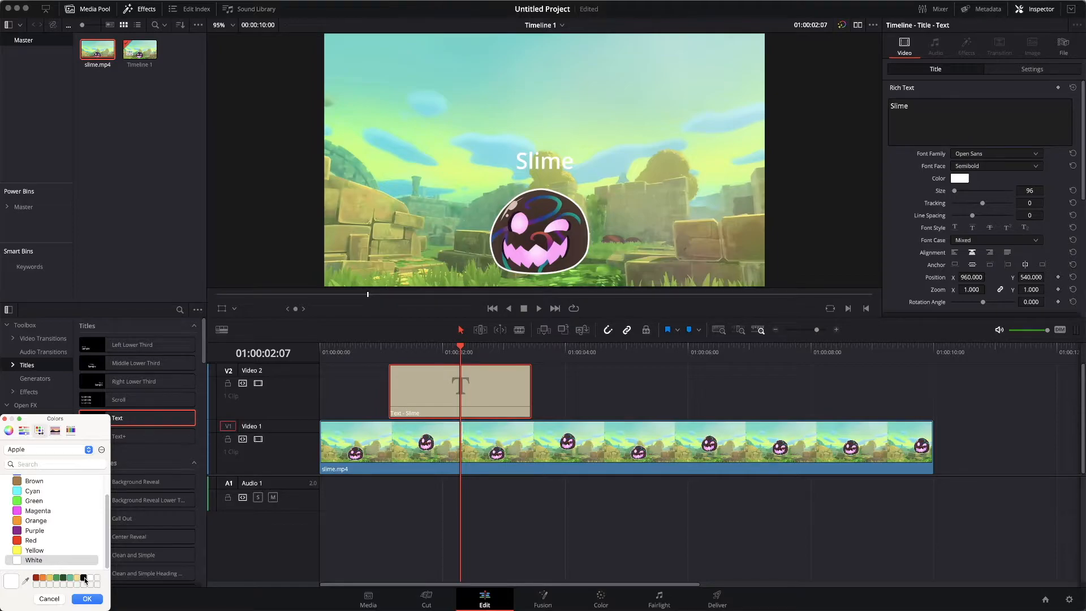
click(84, 578)
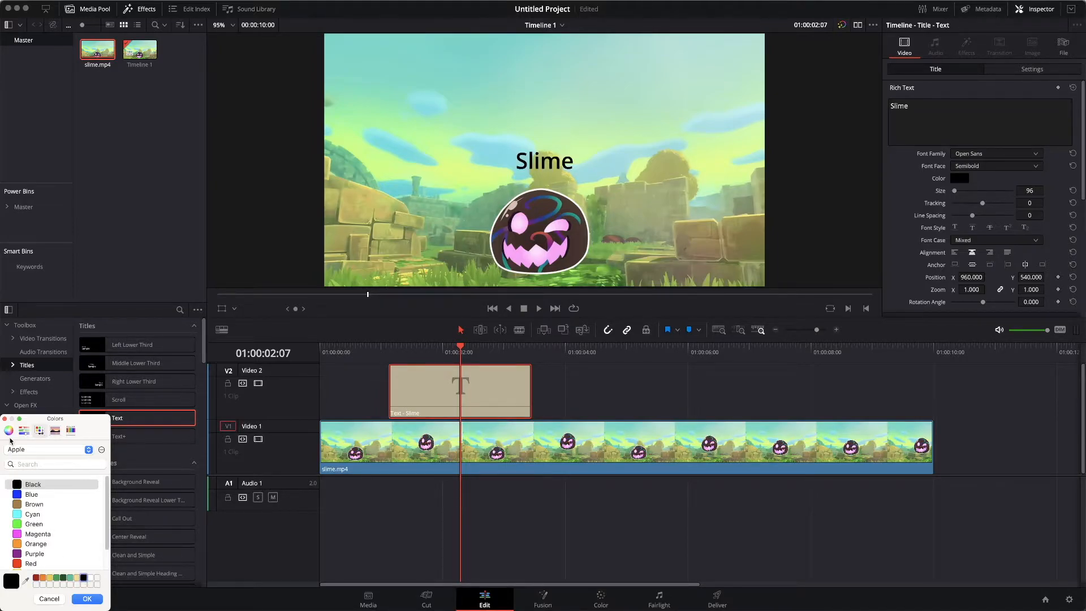
click(4, 420)
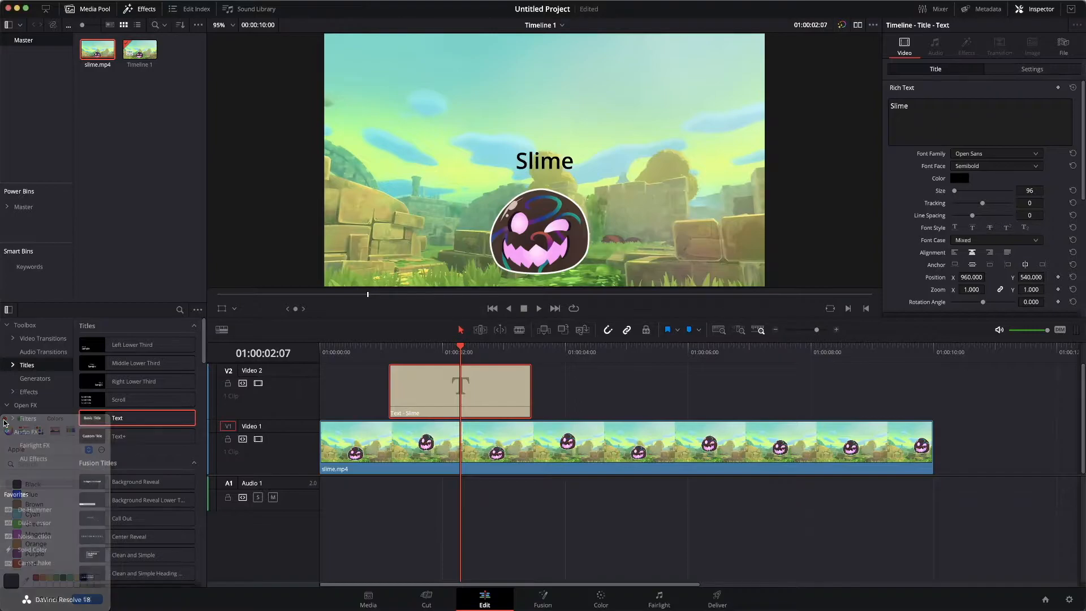
Step: Set the "Slime" title's text color to black
click(959, 179)
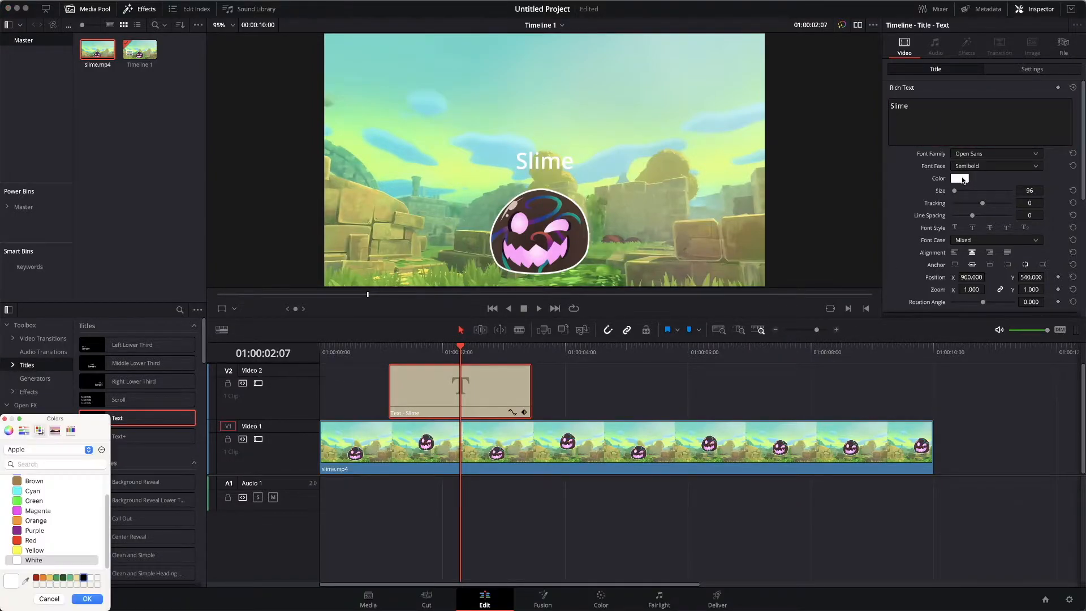
click(84, 577)
click(88, 598)
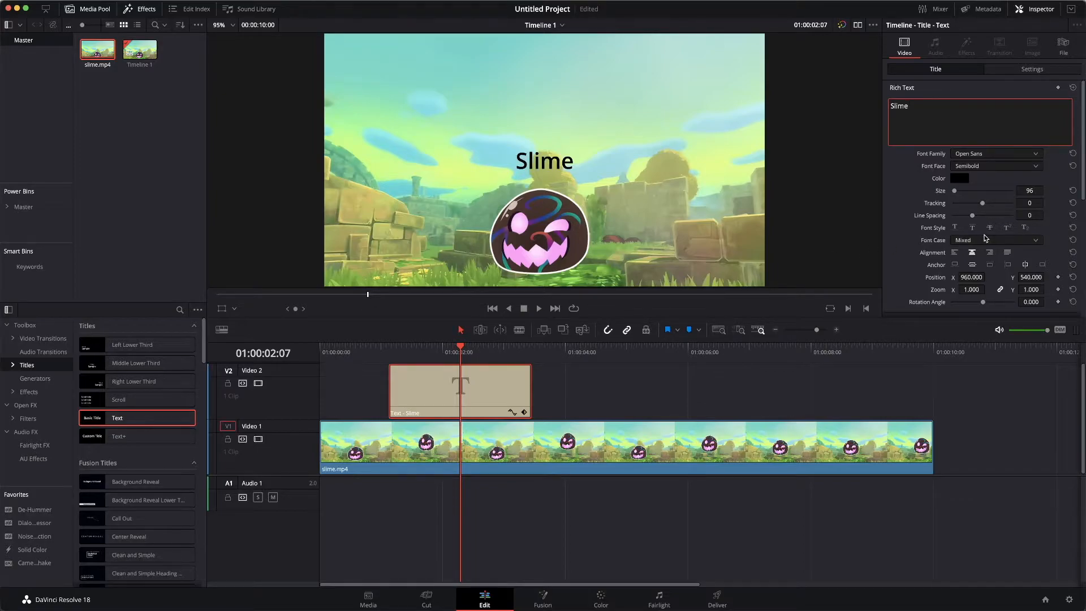
Step: Set the title's size to 312 and its font family to Novusa
drag(1042, 190, 1030, 190)
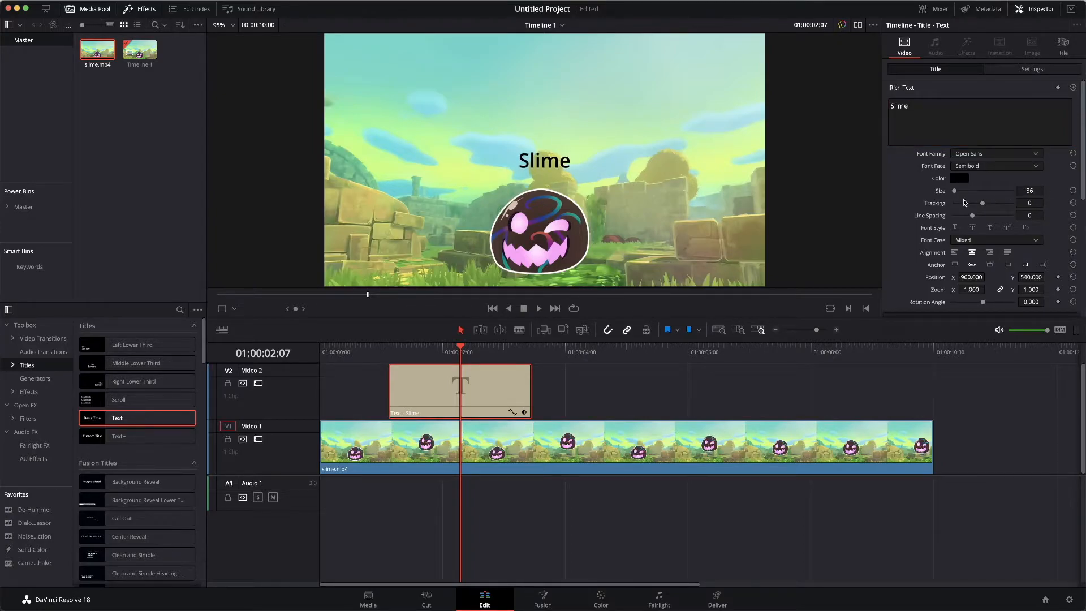
mouse_move(954, 192)
mouse_down()
mouse_move(1035, 194)
mouse_move(974, 188)
mouse_move(978, 205)
mouse_move(996, 195)
mouse_move(961, 198)
mouse_up()
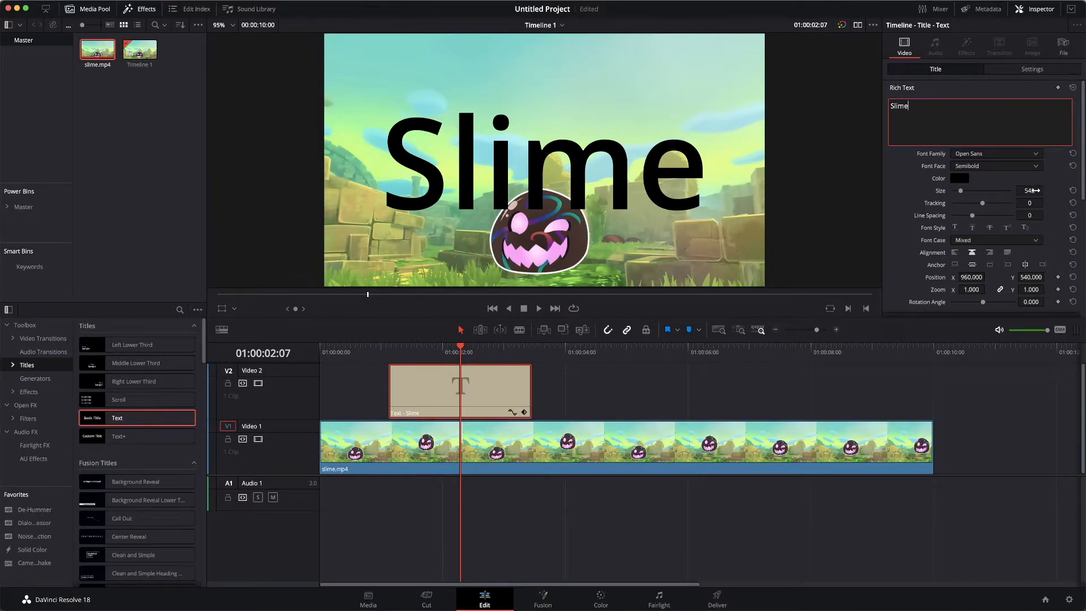
drag(1028, 191, 378, 298)
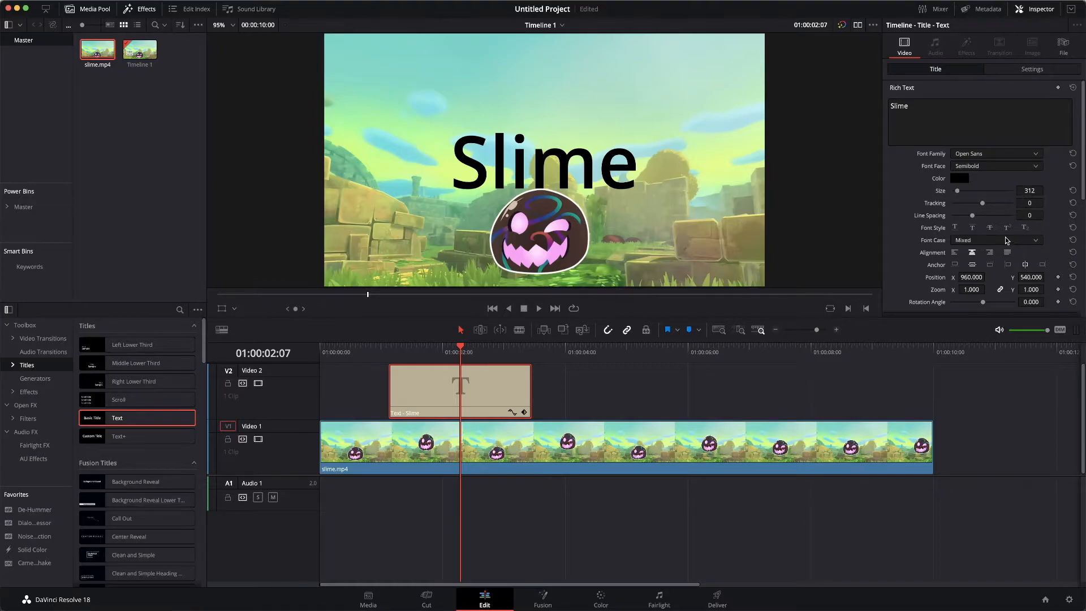
click(993, 156)
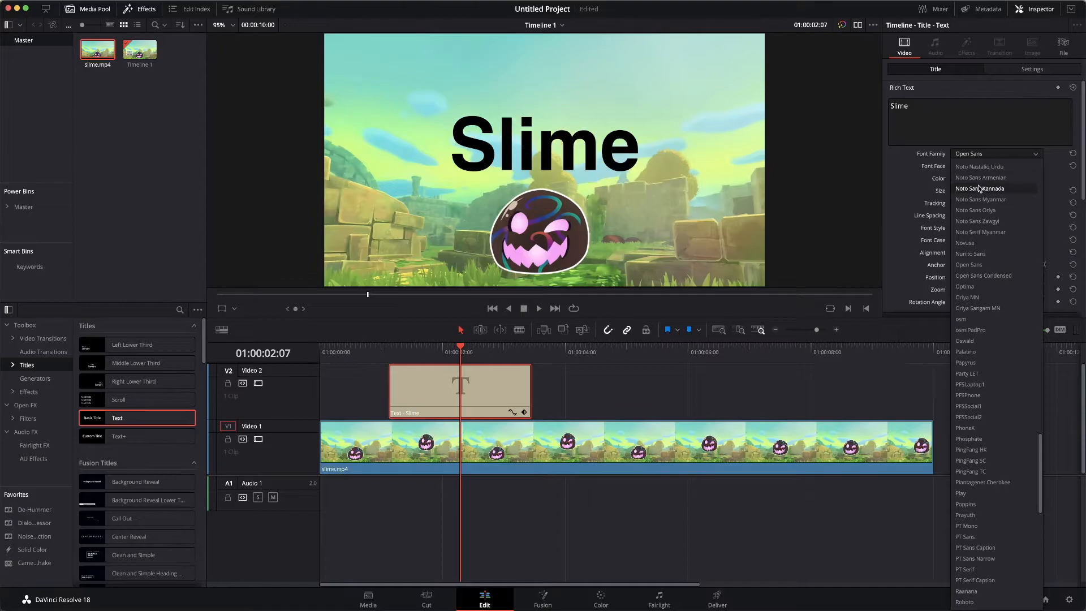
click(975, 277)
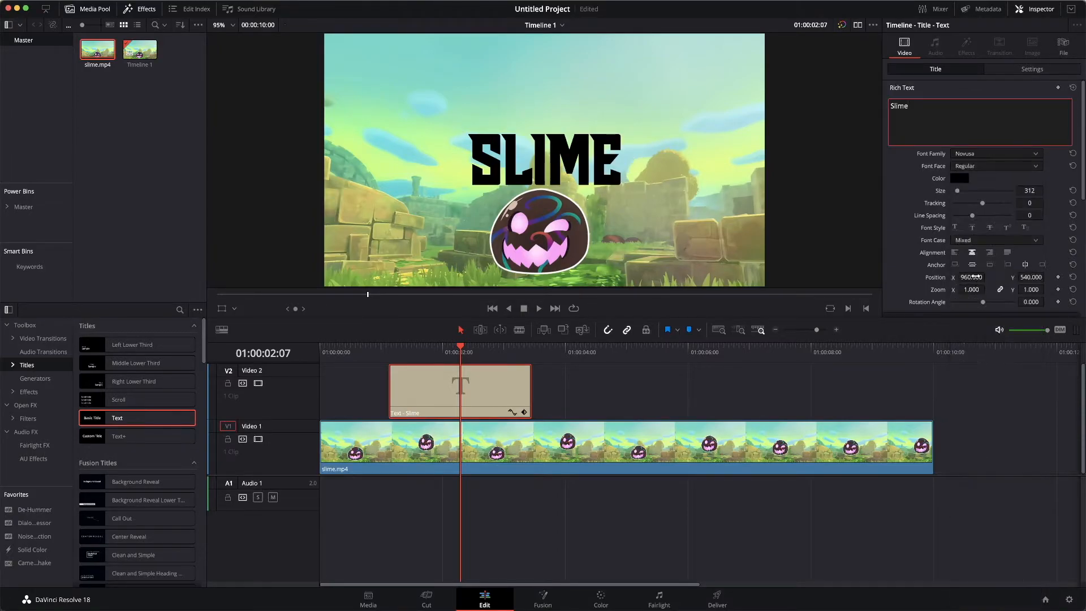
scroll(924, 181, down, 1)
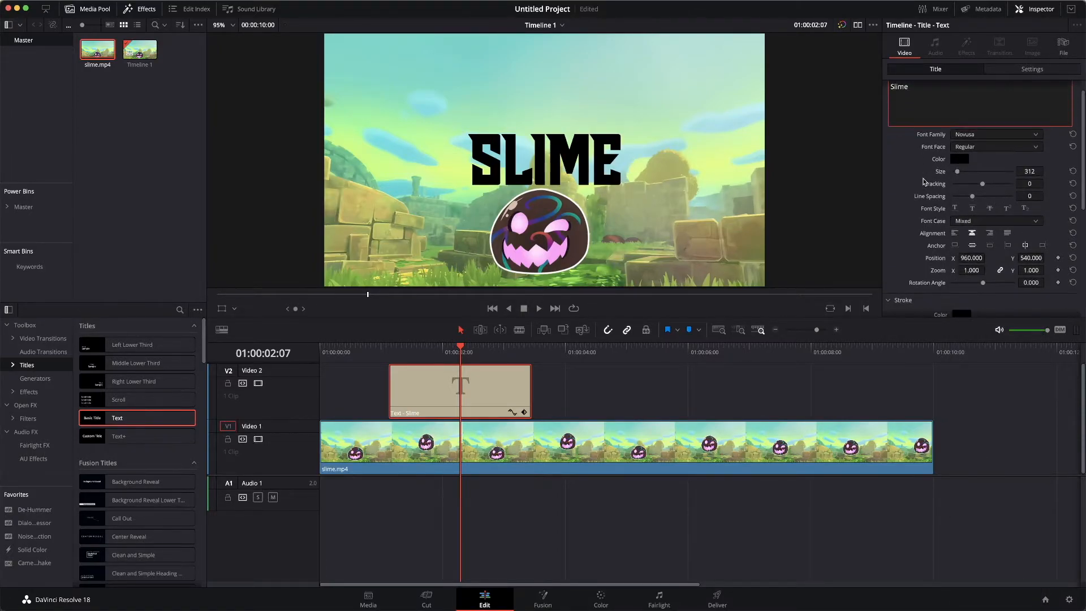
scroll(925, 181, down, 1)
scroll(925, 182, up, 1)
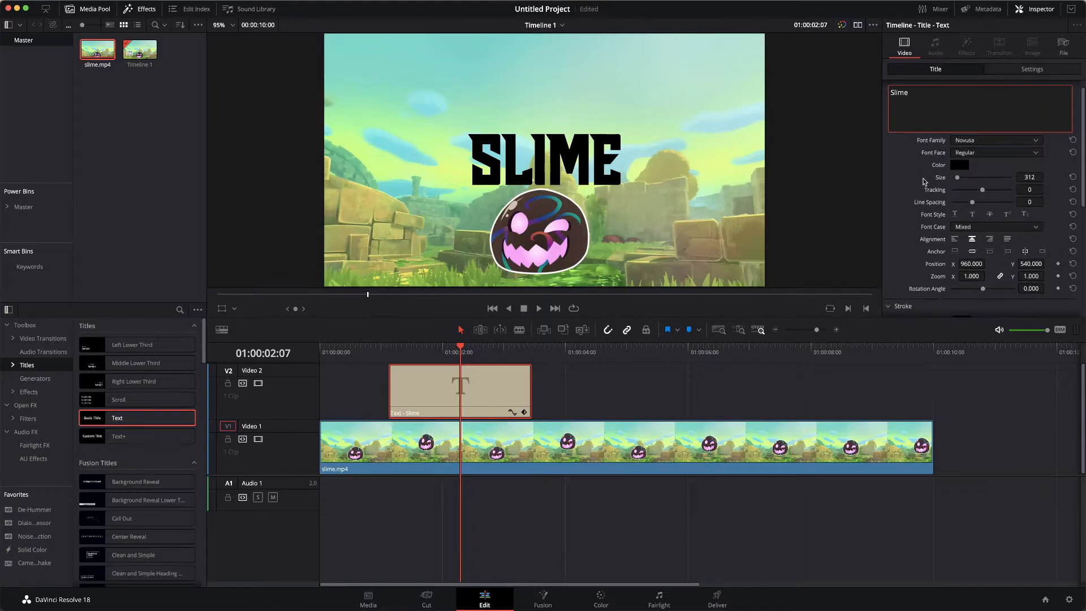
scroll(923, 181, down, 3)
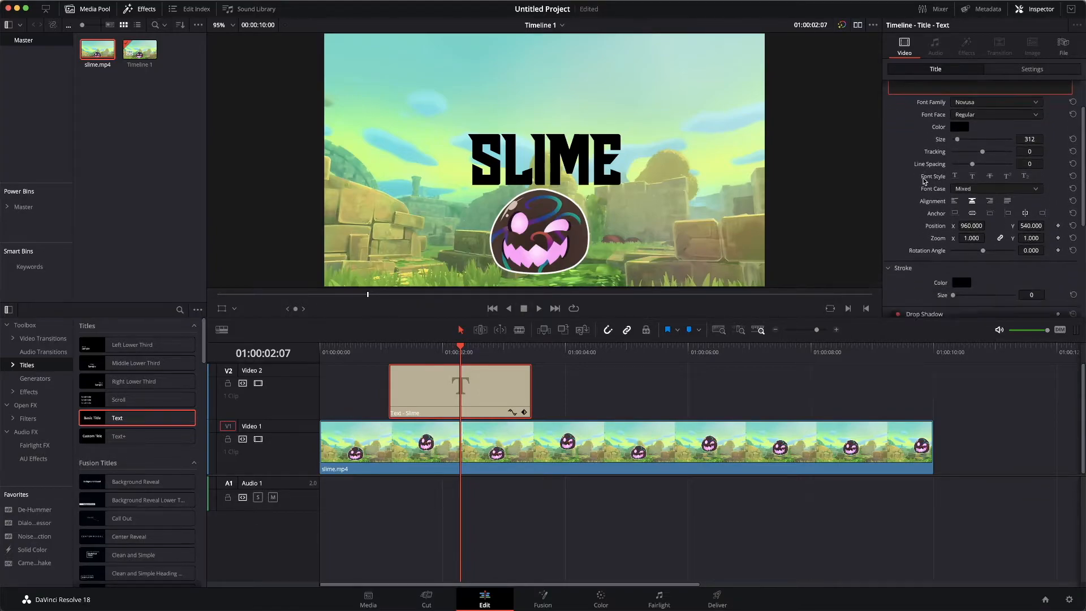
scroll(923, 181, down, 1)
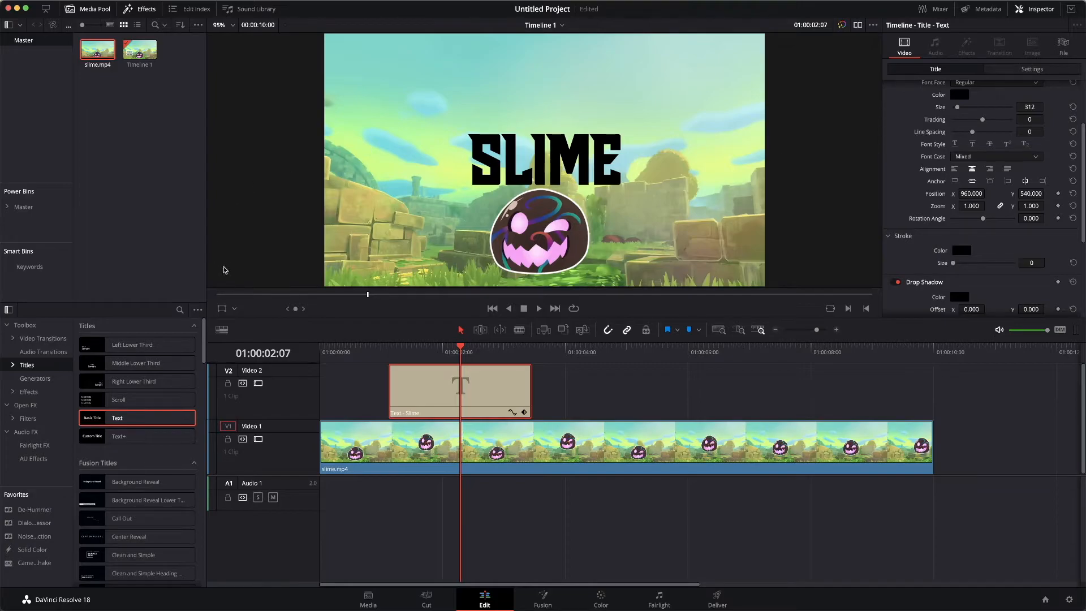
Step: Use the viewer's Transform overlay to move the title to the lower left of the frame beside the slime character, then hide the overlay
click(222, 311)
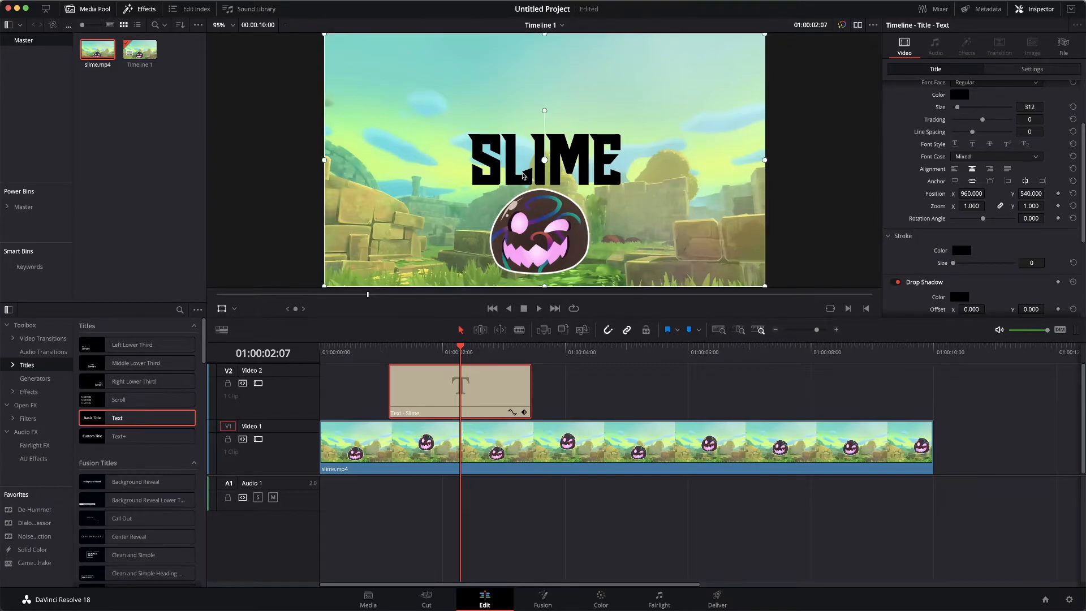
drag(544, 162, 470, 170)
drag(545, 161, 405, 251)
drag(410, 249, 407, 235)
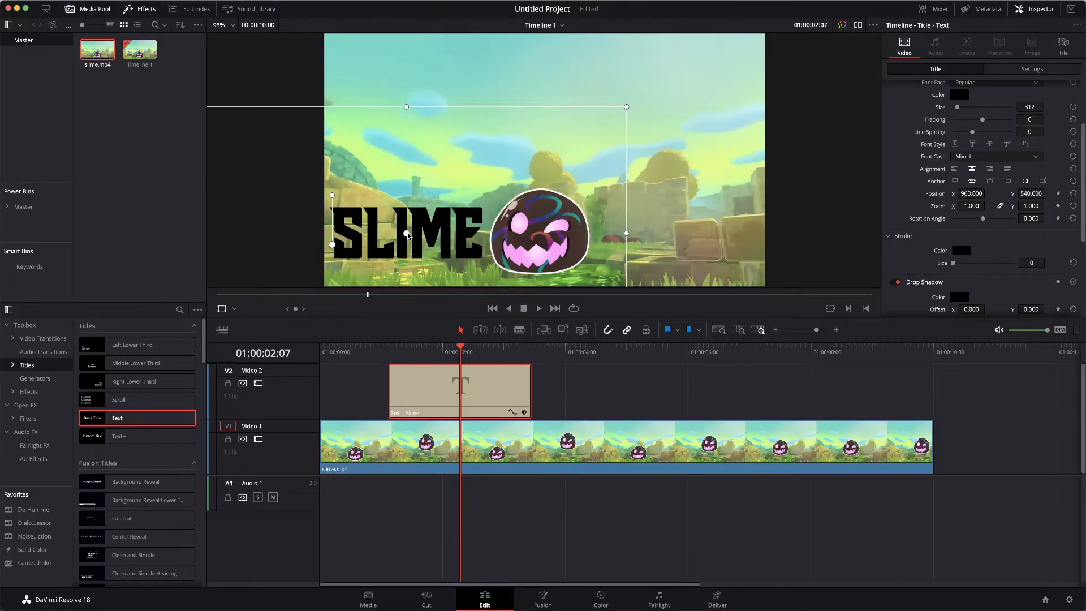
click(223, 312)
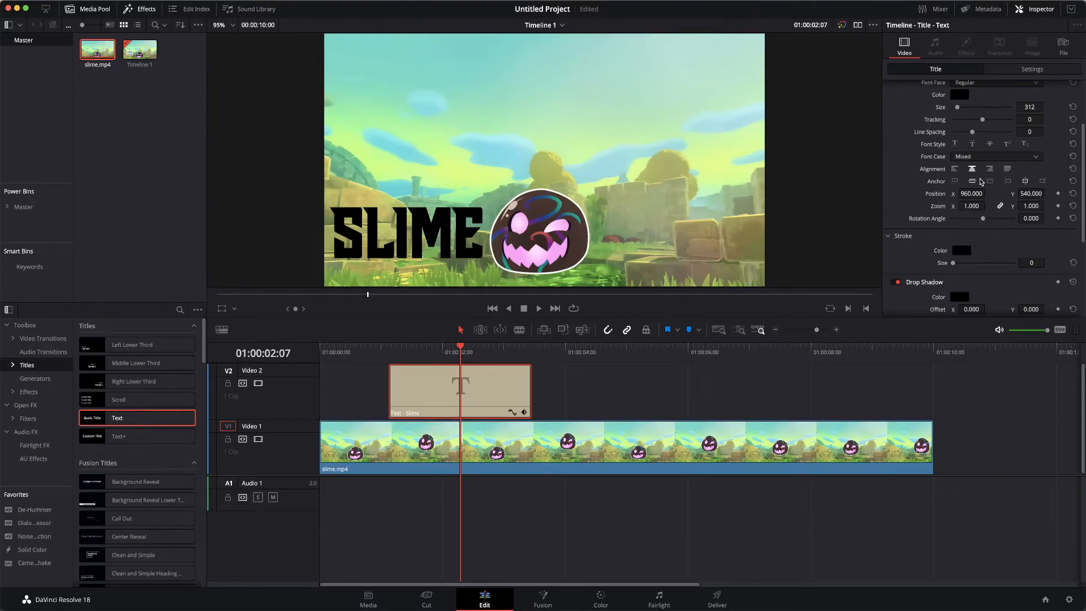
Step: Give the title a white stroke with a size of 11
scroll(981, 182, down, 2)
scroll(990, 182, down, 3)
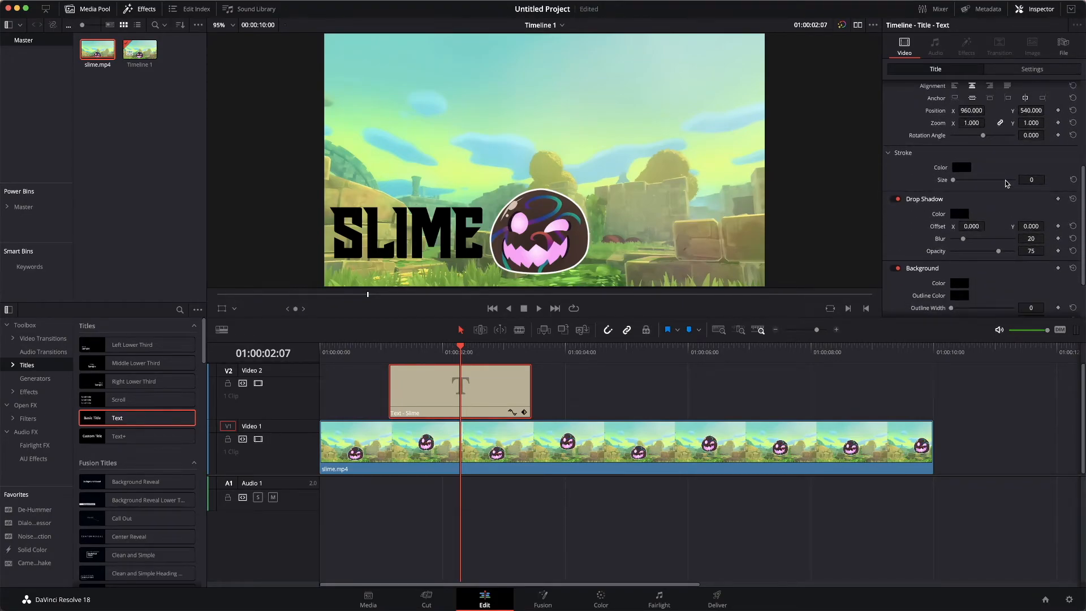
scroll(1006, 183, down, 1)
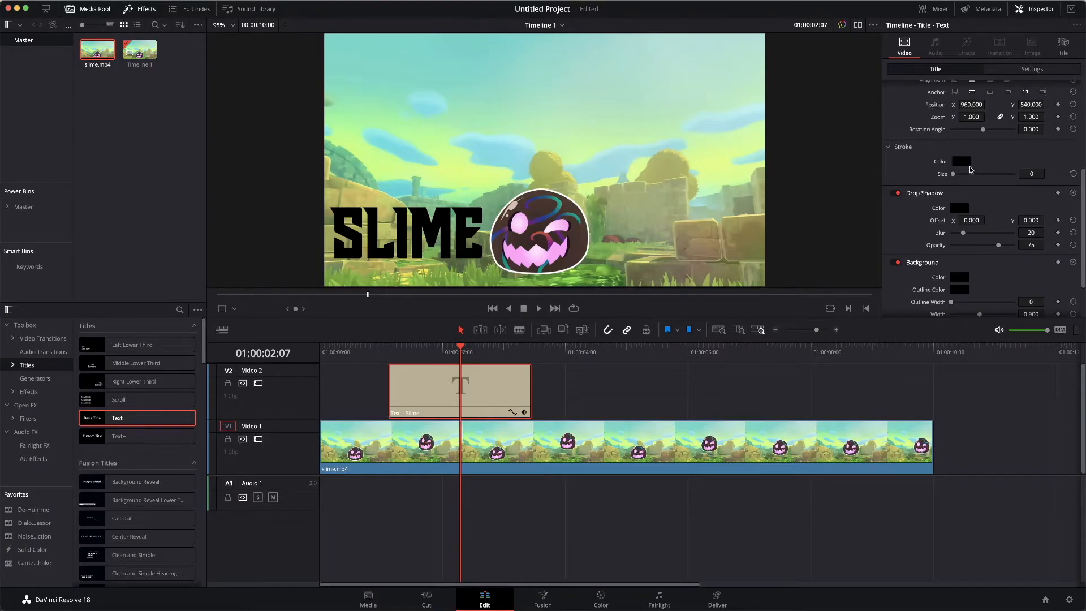
click(963, 167)
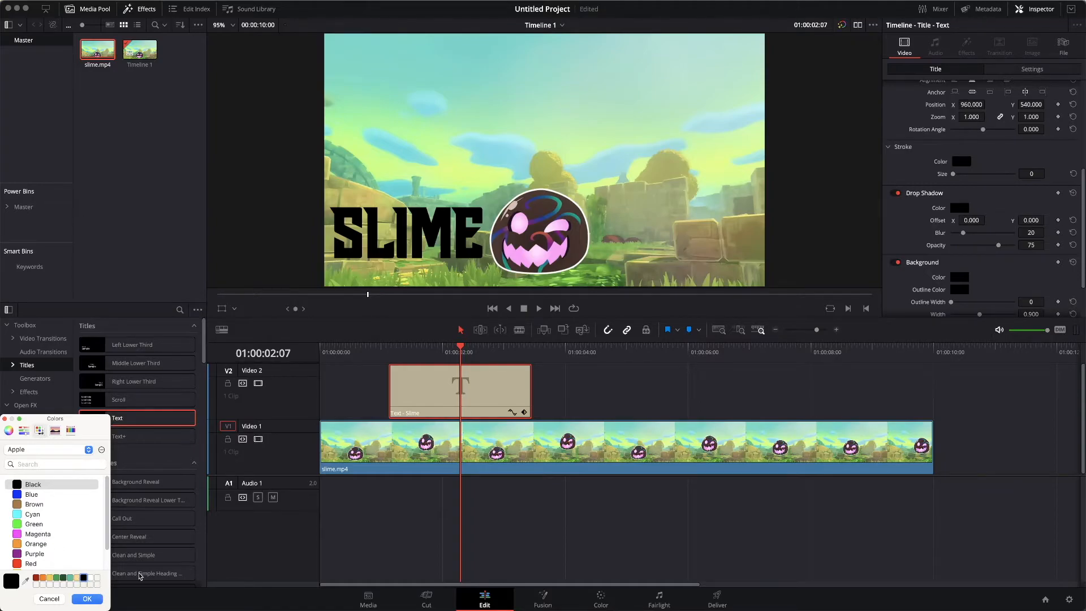
click(91, 578)
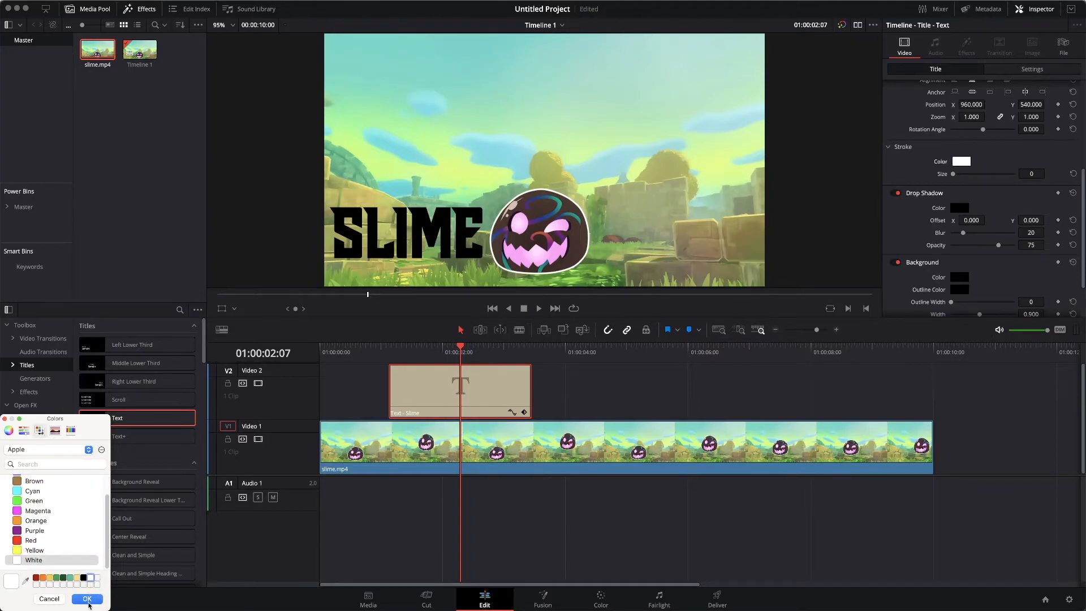
click(88, 599)
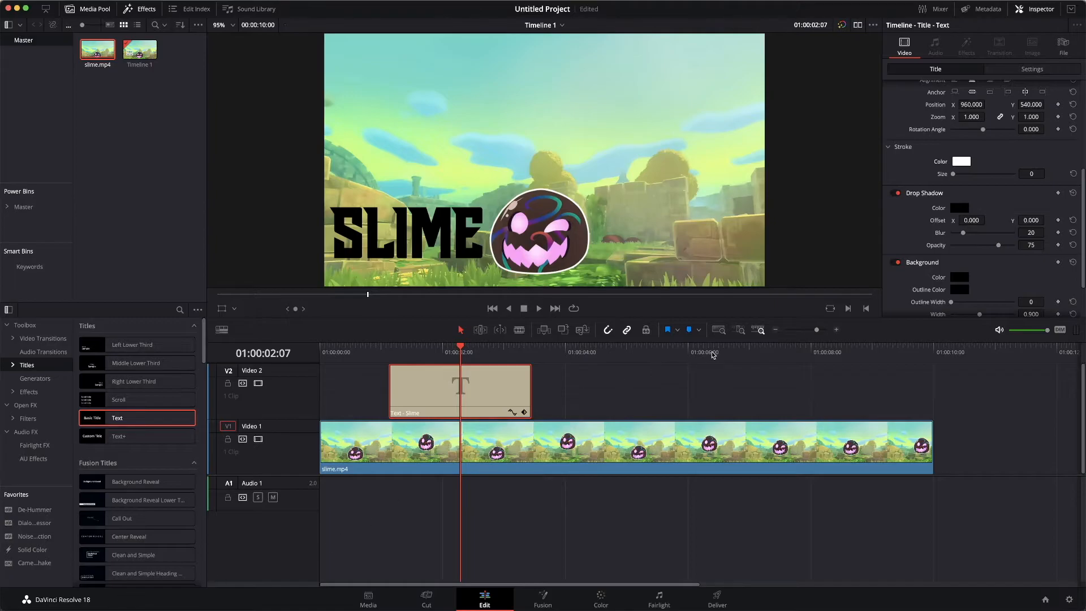
drag(1029, 173, 1036, 174)
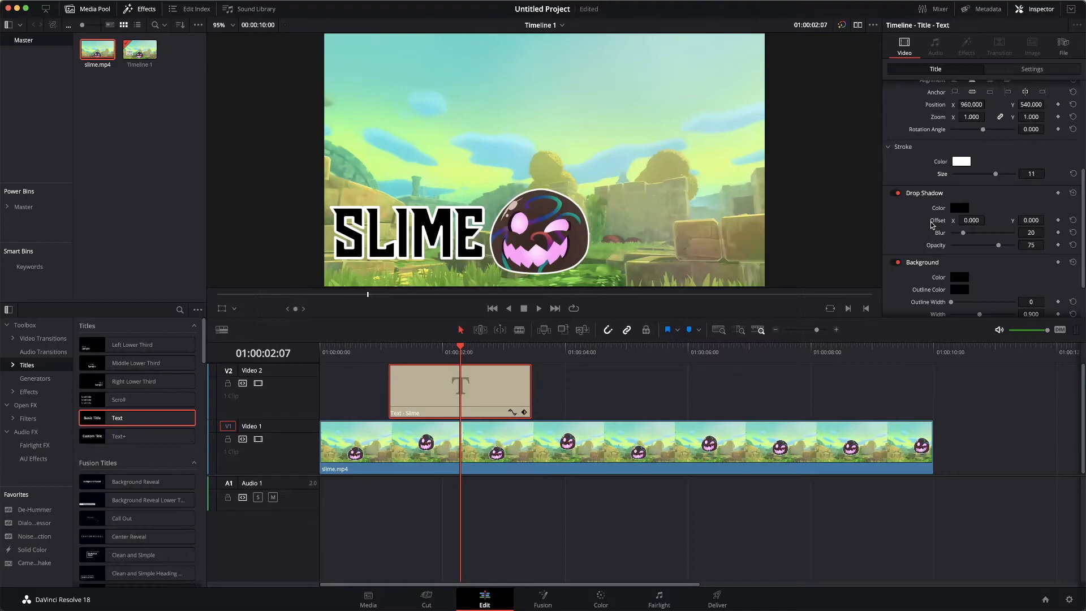
scroll(978, 172, up, 4)
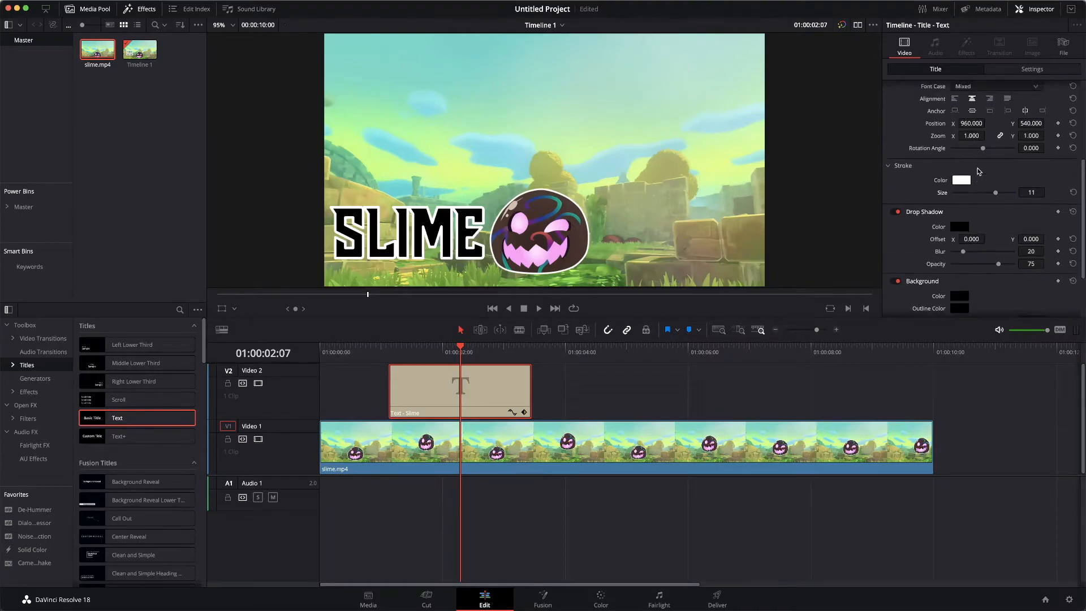
Step: Reduce the title's size to 298 and set its Y position to 521
scroll(978, 171, up, 1)
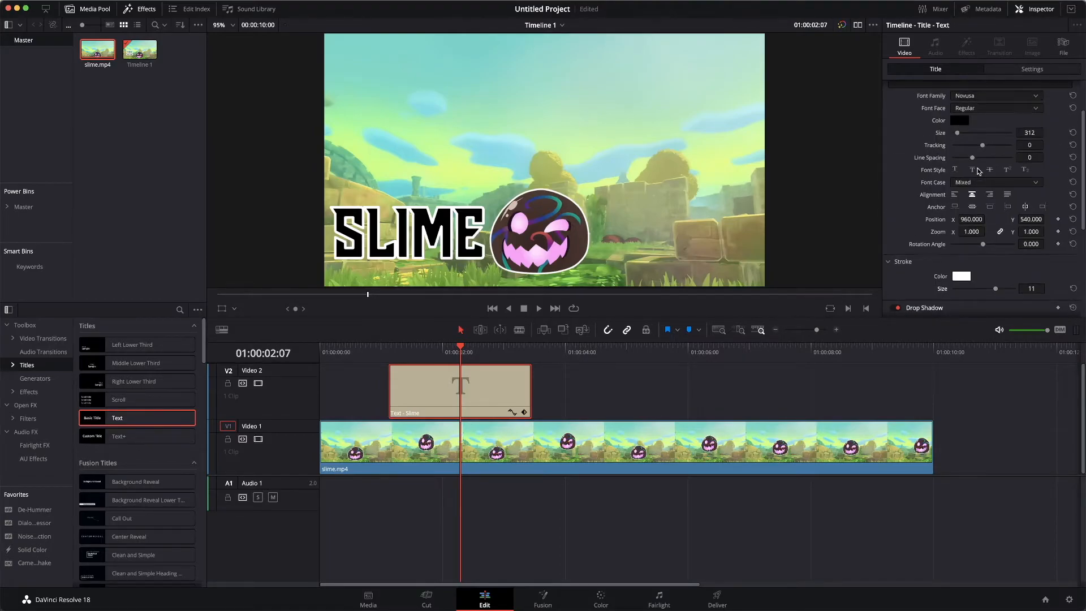
drag(1029, 138, 1010, 204)
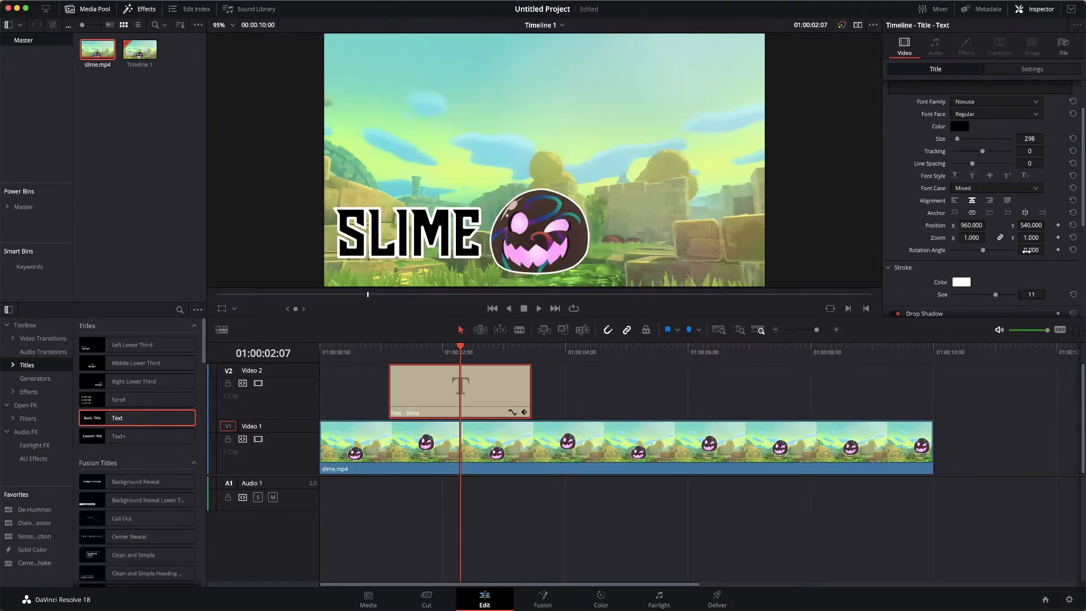
mouse_move(1030, 225)
mouse_down()
mouse_move(1016, 225)
mouse_move(1031, 225)
mouse_up()
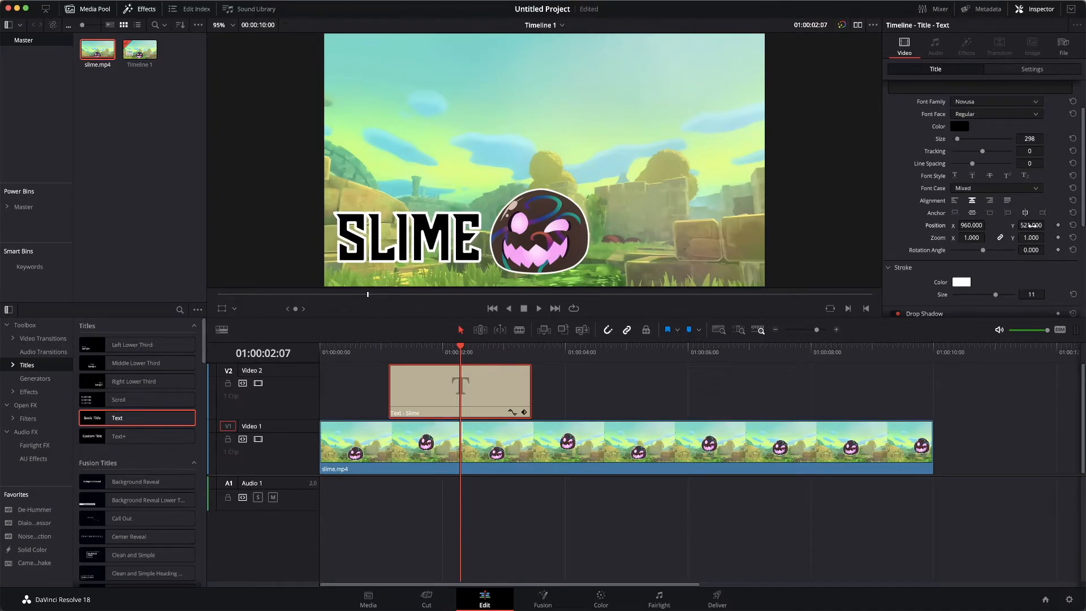
Step: Turn the title's background off and back on to compare its effect in the frame
scroll(1030, 225, down, 5)
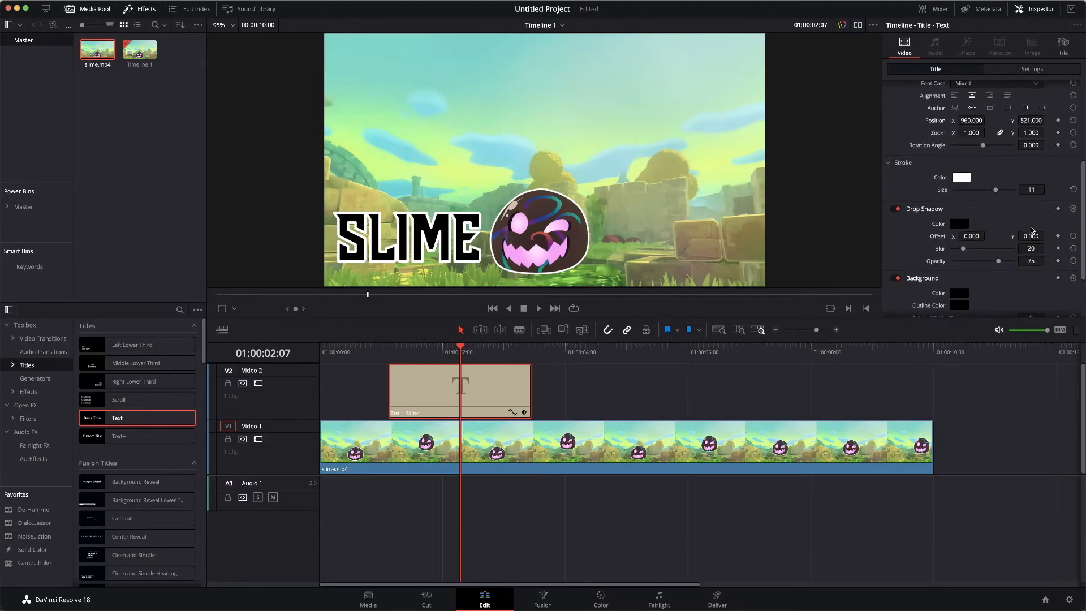
scroll(1032, 230, down, 1)
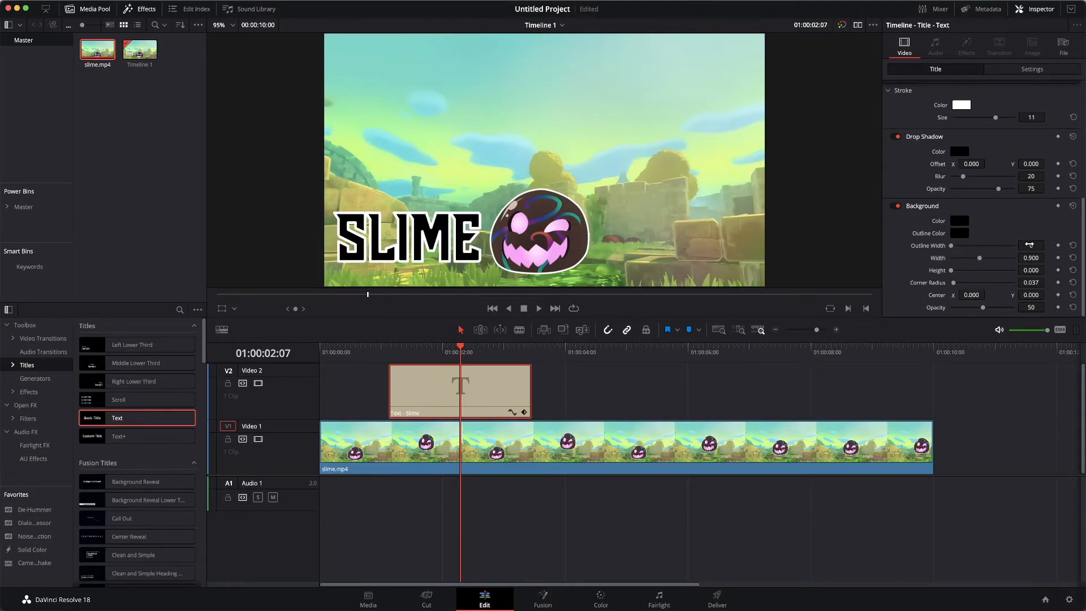
click(895, 207)
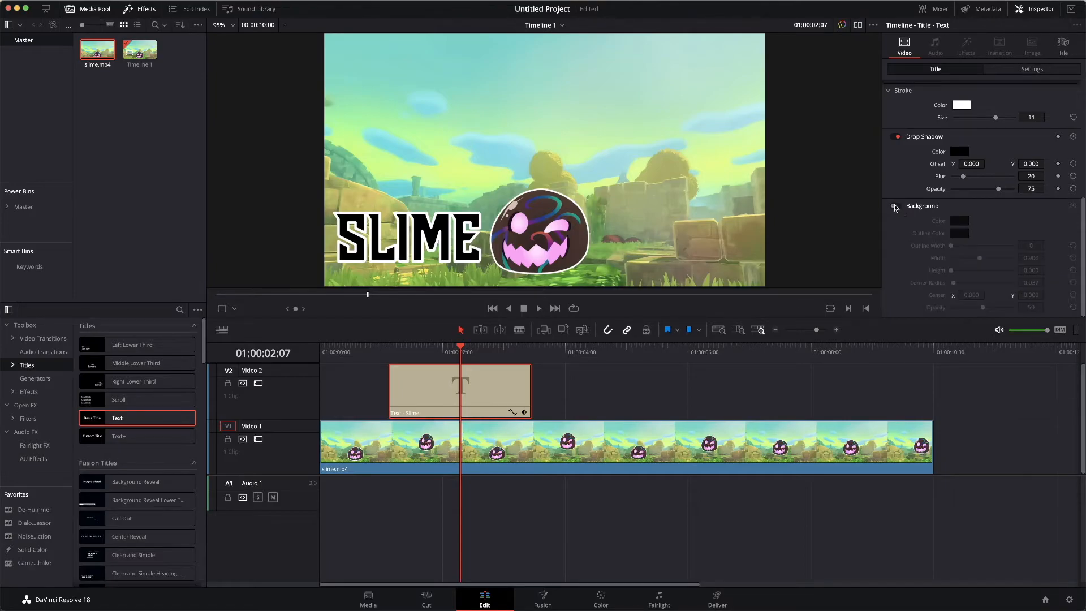
click(895, 207)
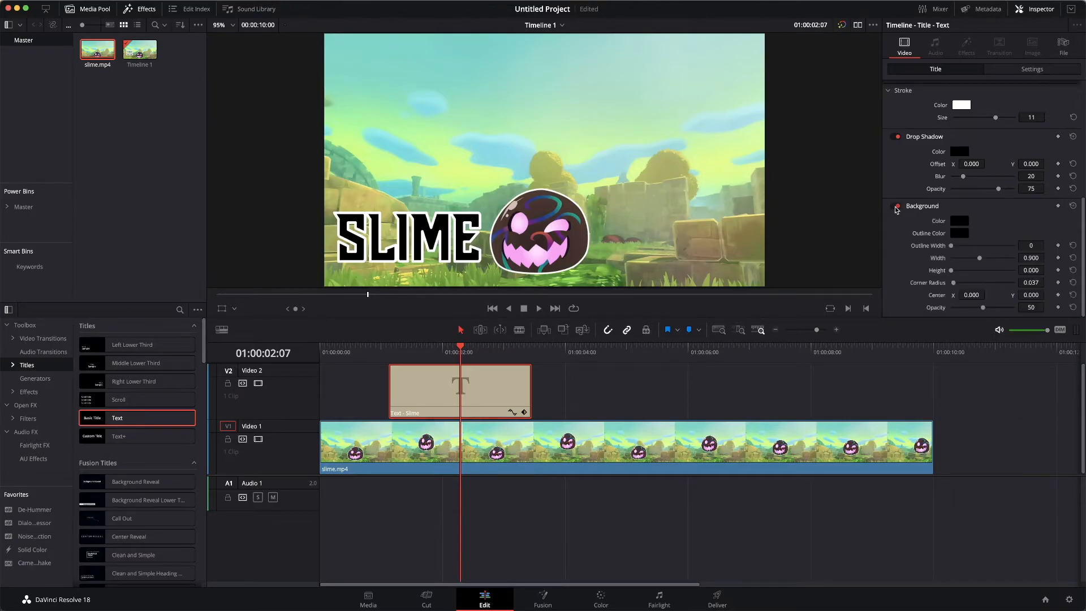
Step: Switch the title's drop shadow off and on repeatedly to compare the look, leaving it enabled
scroll(898, 140, up, 1)
scroll(896, 139, up, 5)
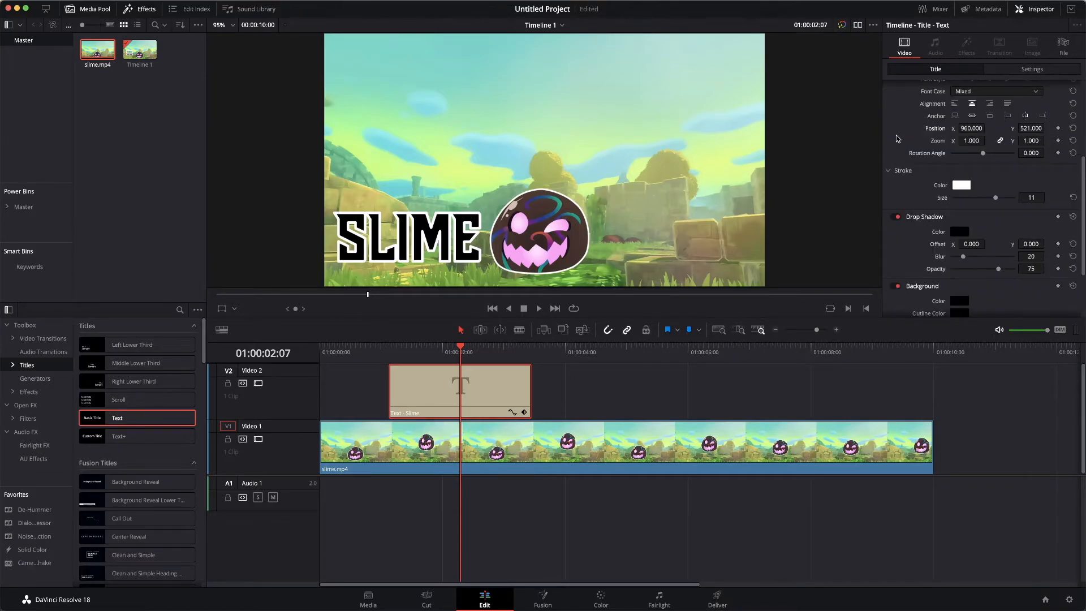
scroll(897, 139, down, 6)
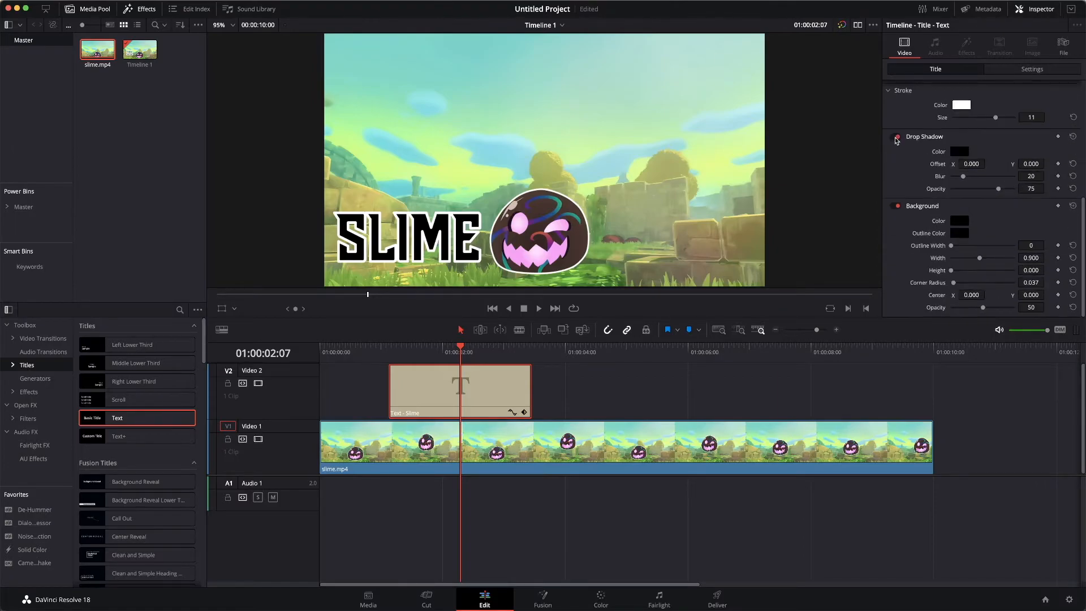
click(895, 137)
click(895, 139)
click(895, 139)
click(895, 138)
Step: Size the title's background to a width of 0.421 and height of 0.242, and shift its center X to -82
mouse_move(1039, 245)
mouse_down()
mouse_move(1006, 246)
mouse_move(1034, 258)
mouse_up()
drag(1029, 270, 798, 243)
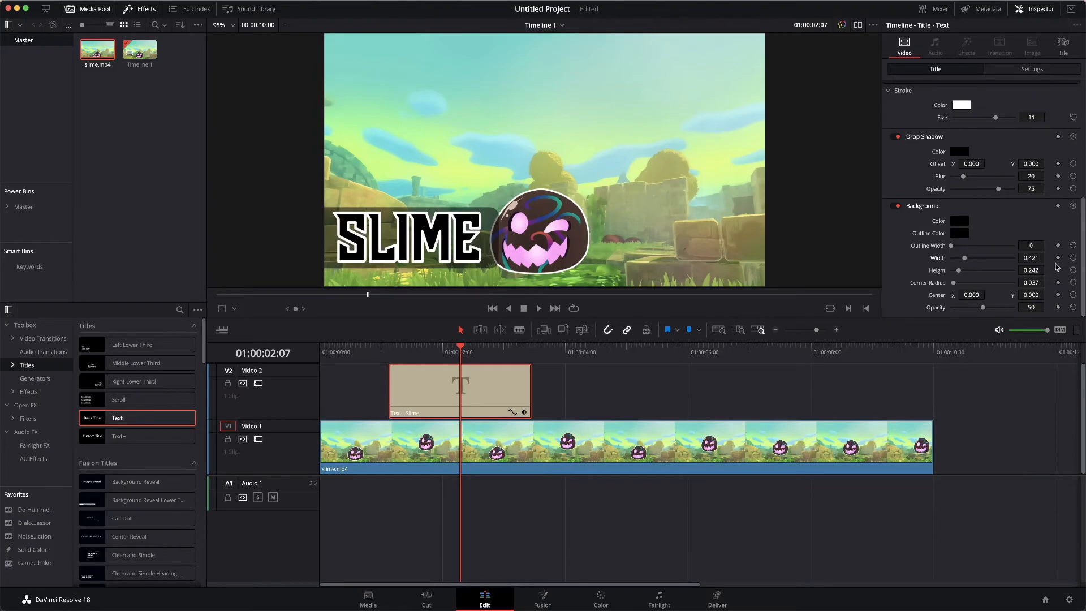
drag(967, 295, 930, 295)
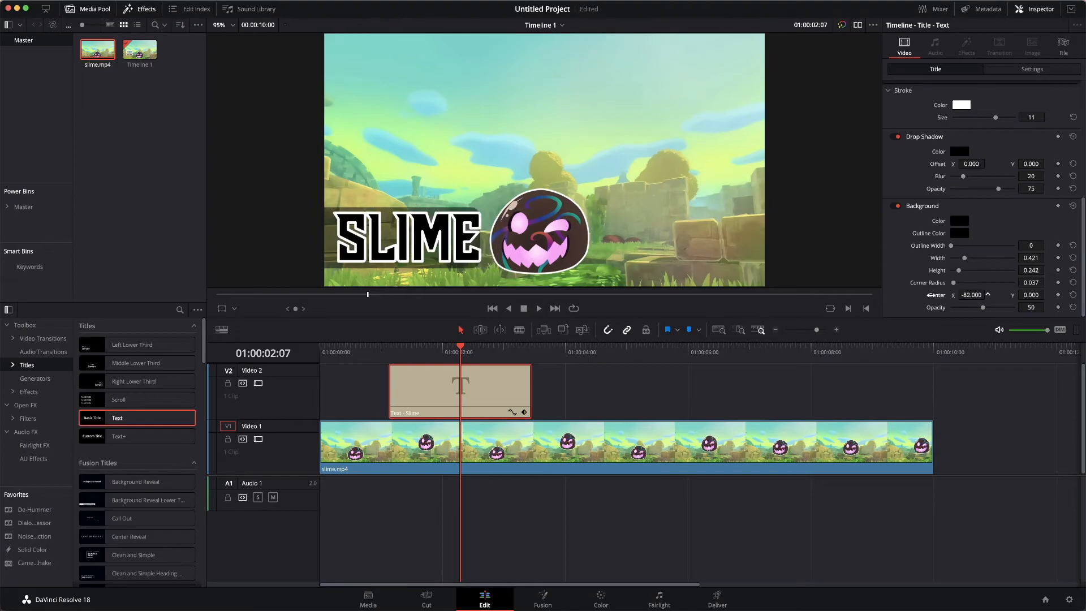